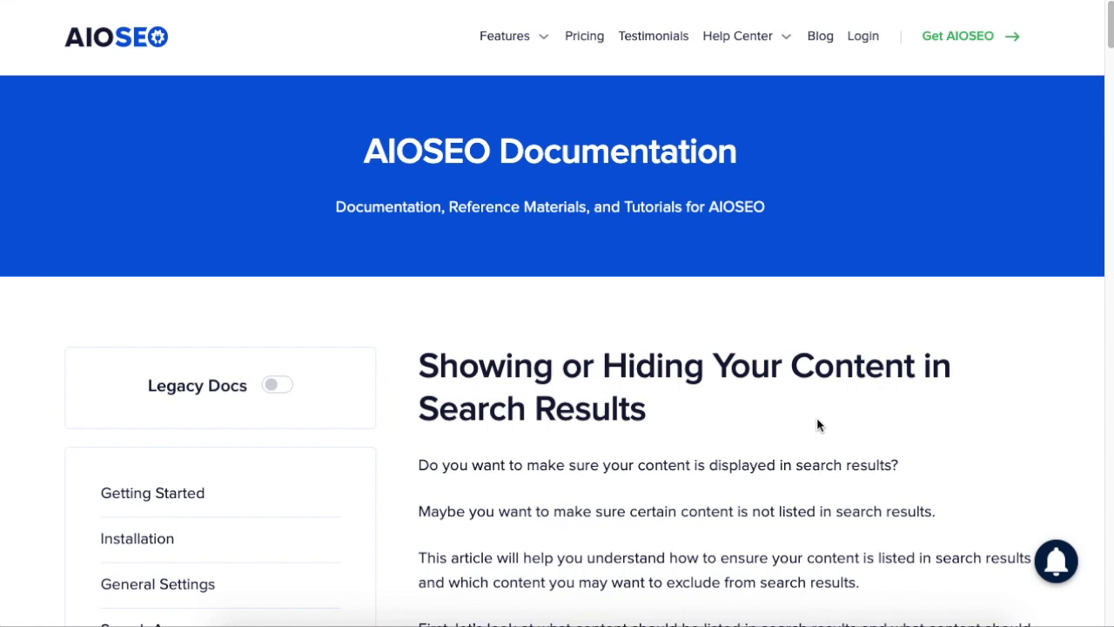
Scroll through the introduction of the 'Showing or Hiding Your Content in Search Results' article.
{"action": "scroll", "coordinate": [817, 419], "scroll_direction": "down", "scroll_amount": 1}
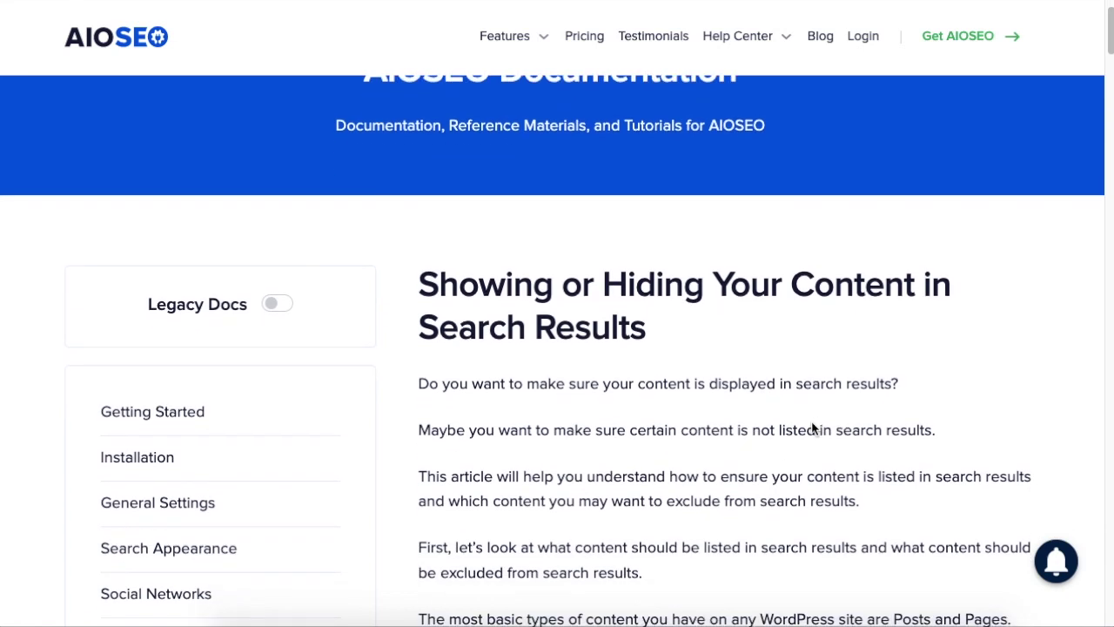
{"action": "scroll", "coordinate": [816, 412], "scroll_direction": "down", "scroll_amount": 3}
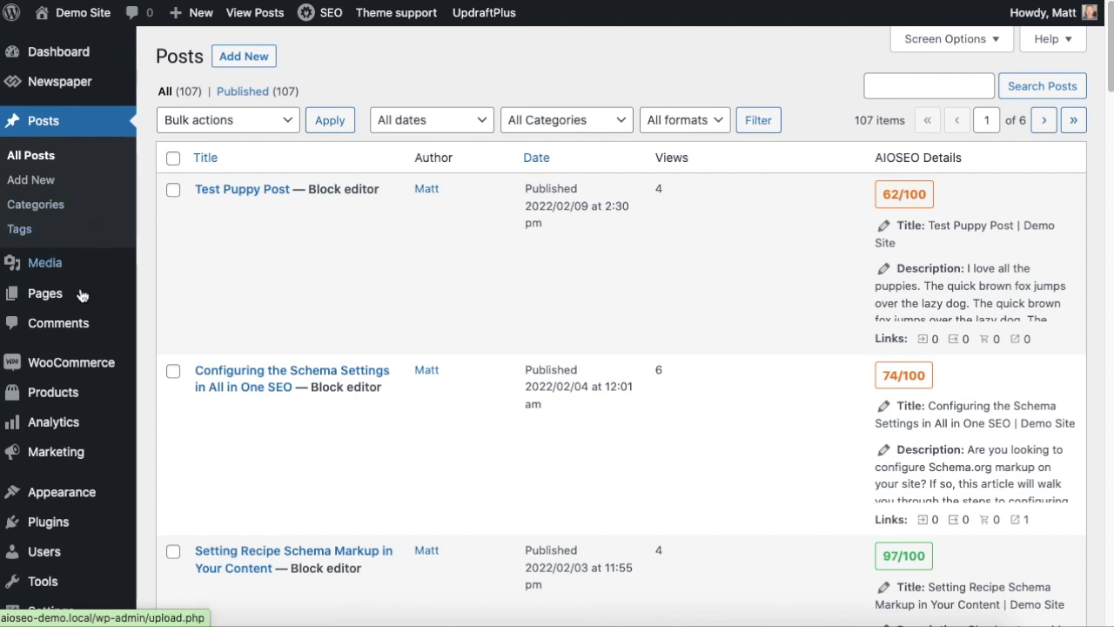
Go to the demo site's front end and open the Privacy Policy page from its footer.
{"action": "mouse_move", "coordinate": [19, 301]}
{"action": "mouse_move", "coordinate": [75, 399]}
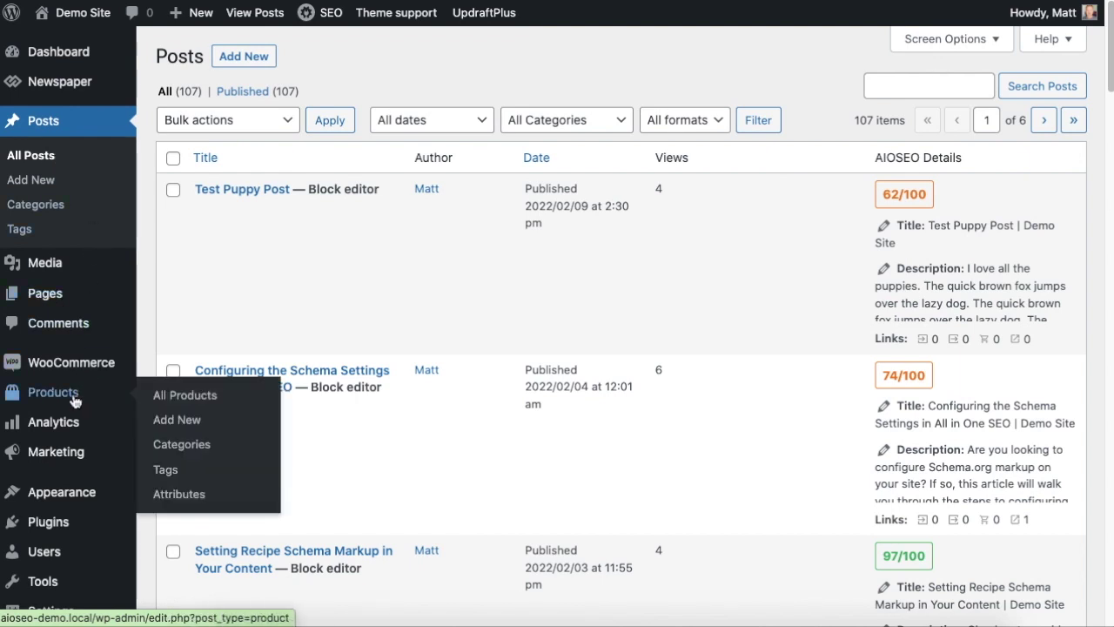
{"action": "mouse_move", "coordinate": [509, 252]}
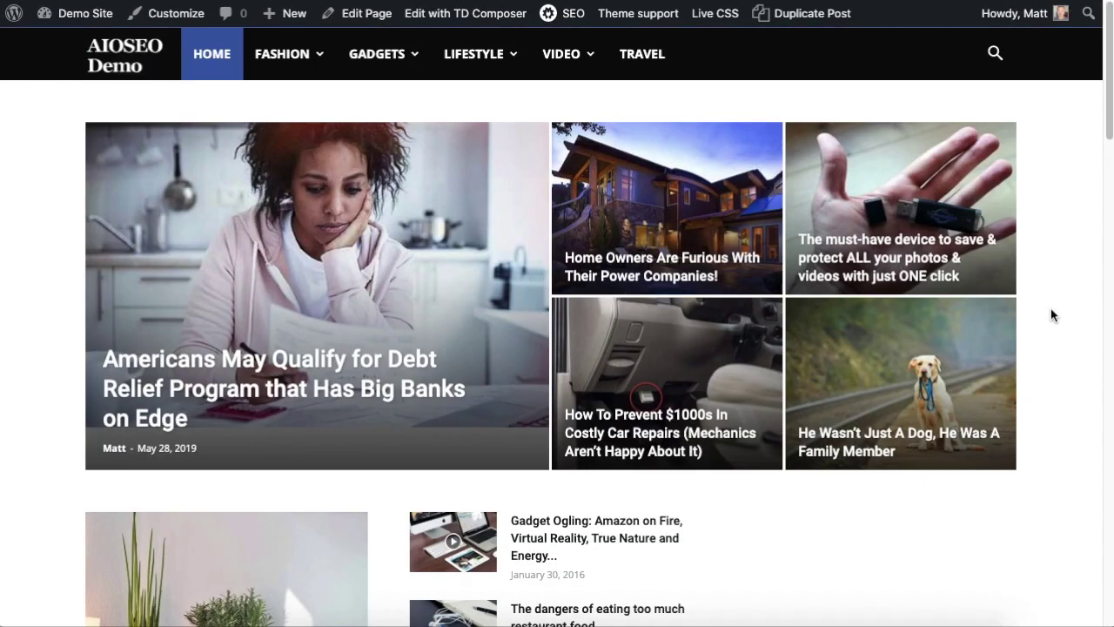
{"action": "scroll", "coordinate": [1051, 308], "scroll_direction": "down", "scroll_amount": 2}
{"action": "scroll", "coordinate": [1051, 316], "scroll_direction": "down", "scroll_amount": 15}
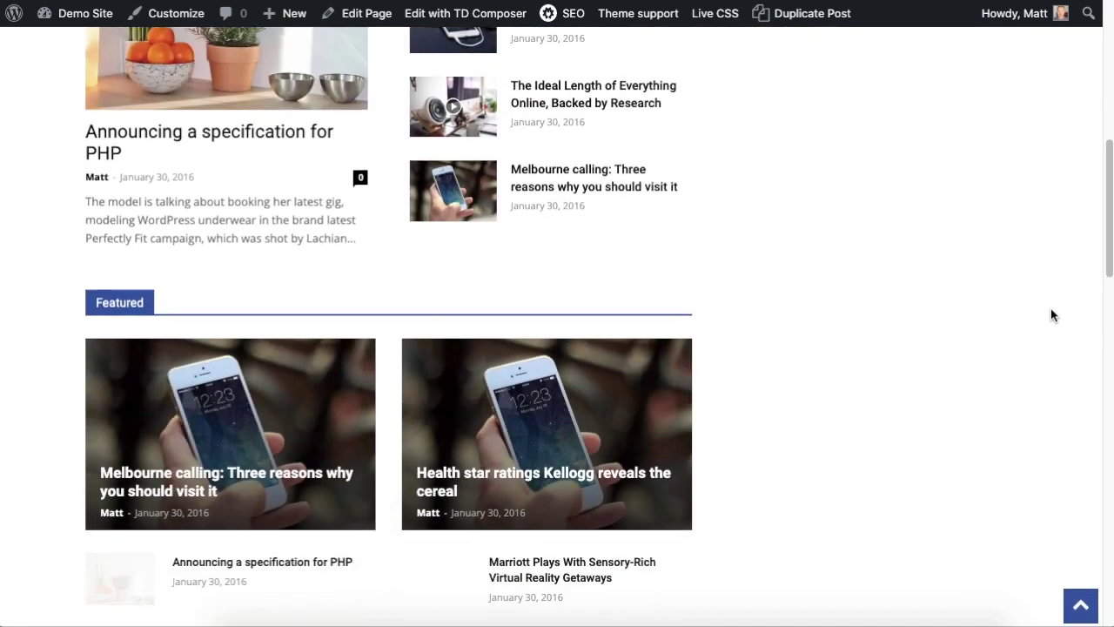
{"action": "scroll", "coordinate": [1051, 315], "scroll_direction": "down", "scroll_amount": 8}
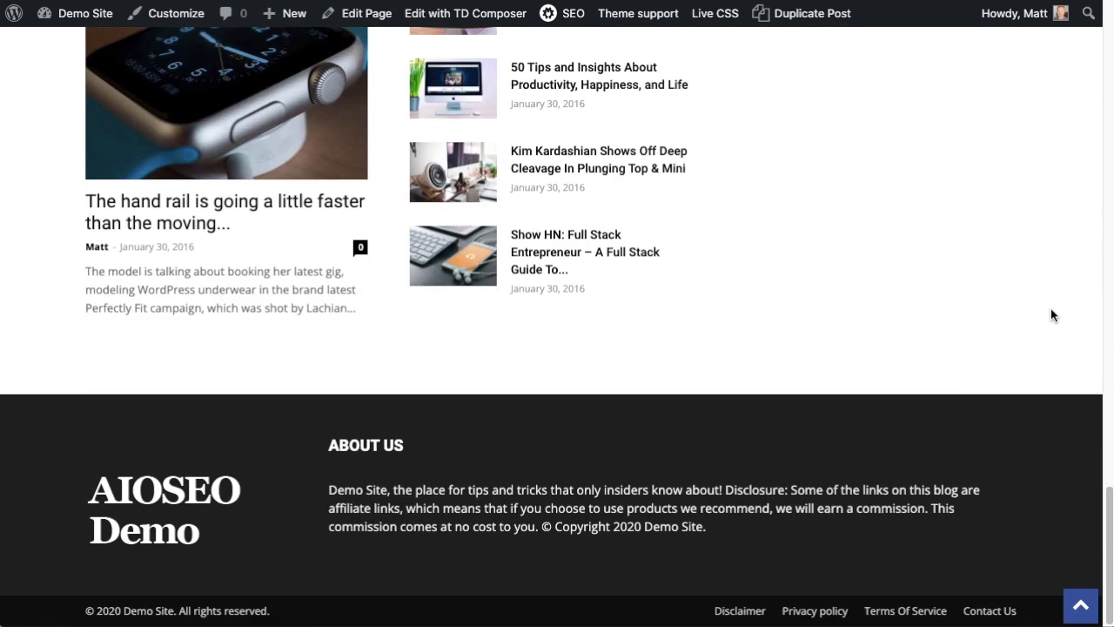
{"action": "left_click", "coordinate": [798, 612]}
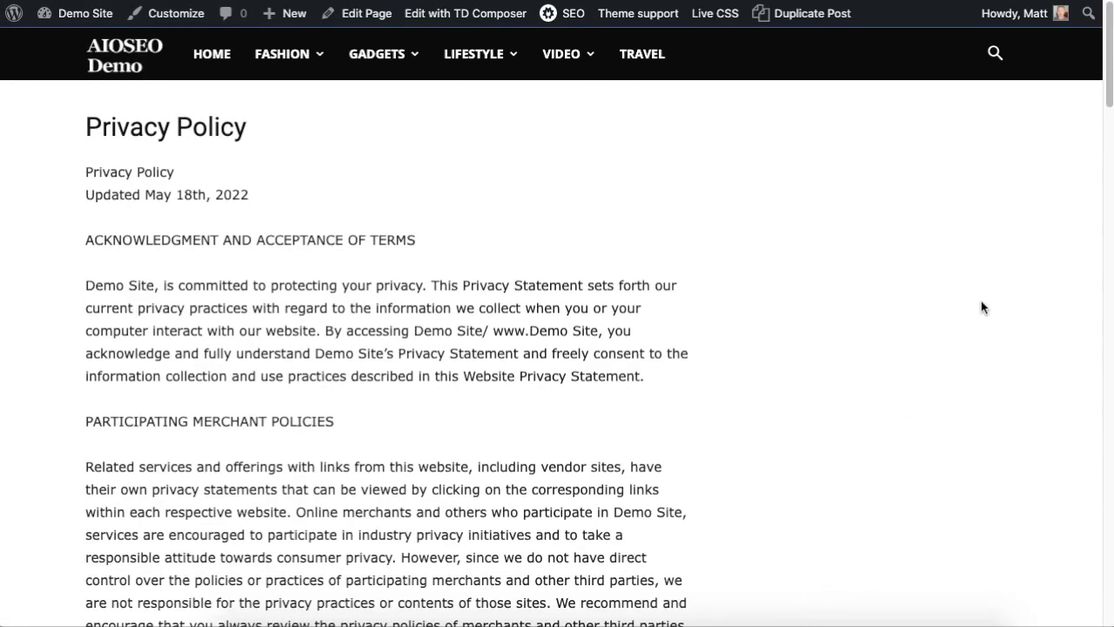
{"action": "scroll", "coordinate": [982, 306], "scroll_direction": "down", "scroll_amount": 2}
{"action": "scroll", "coordinate": [981, 307], "scroll_direction": "down", "scroll_amount": 5}
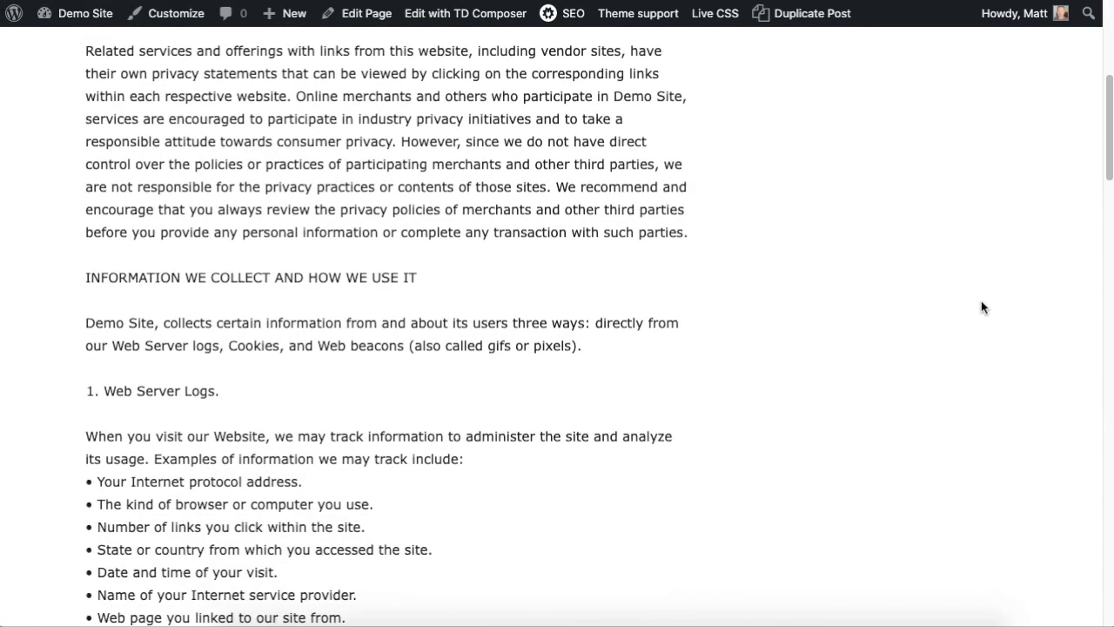
{"action": "scroll", "coordinate": [981, 307], "scroll_direction": "down", "scroll_amount": 5}
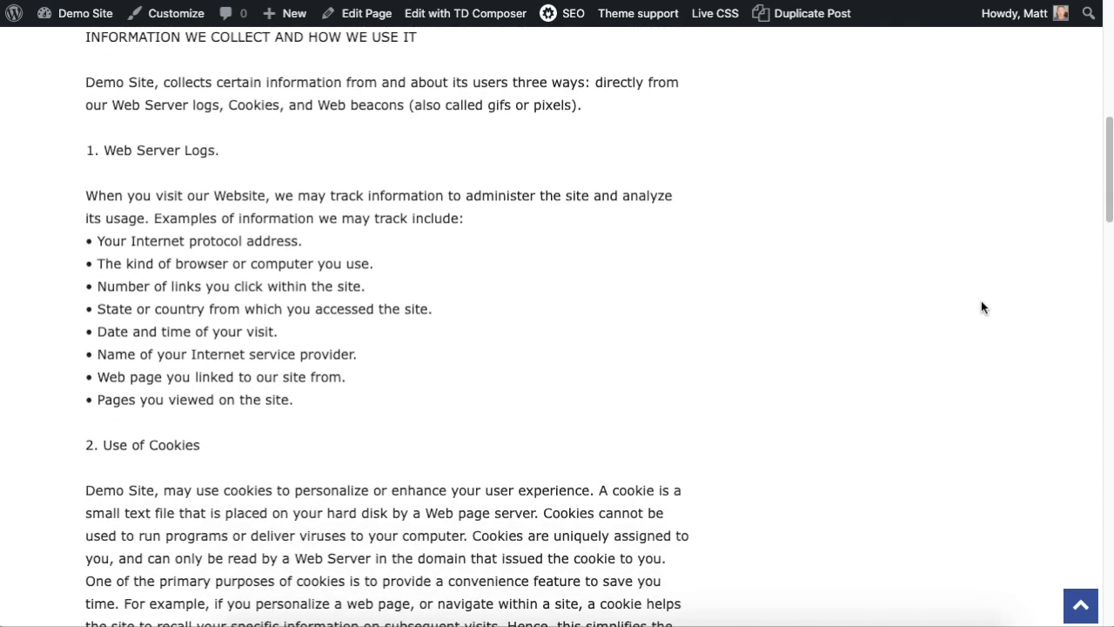
{"action": "scroll", "coordinate": [981, 307], "scroll_direction": "down", "scroll_amount": 3}
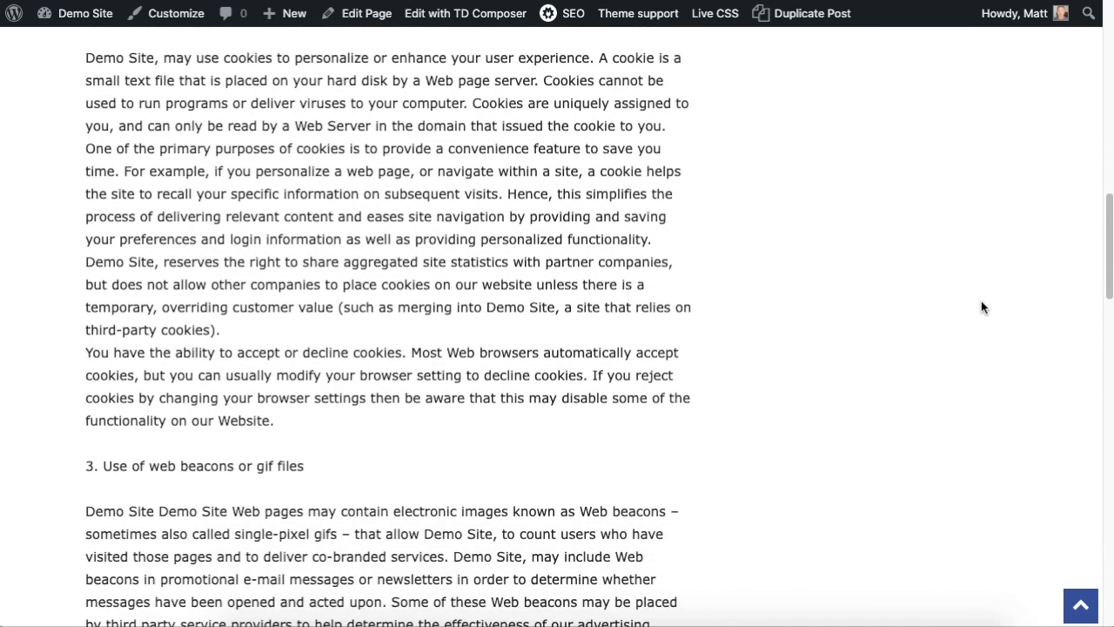
{"action": "scroll", "coordinate": [982, 306], "scroll_direction": "down", "scroll_amount": 1}
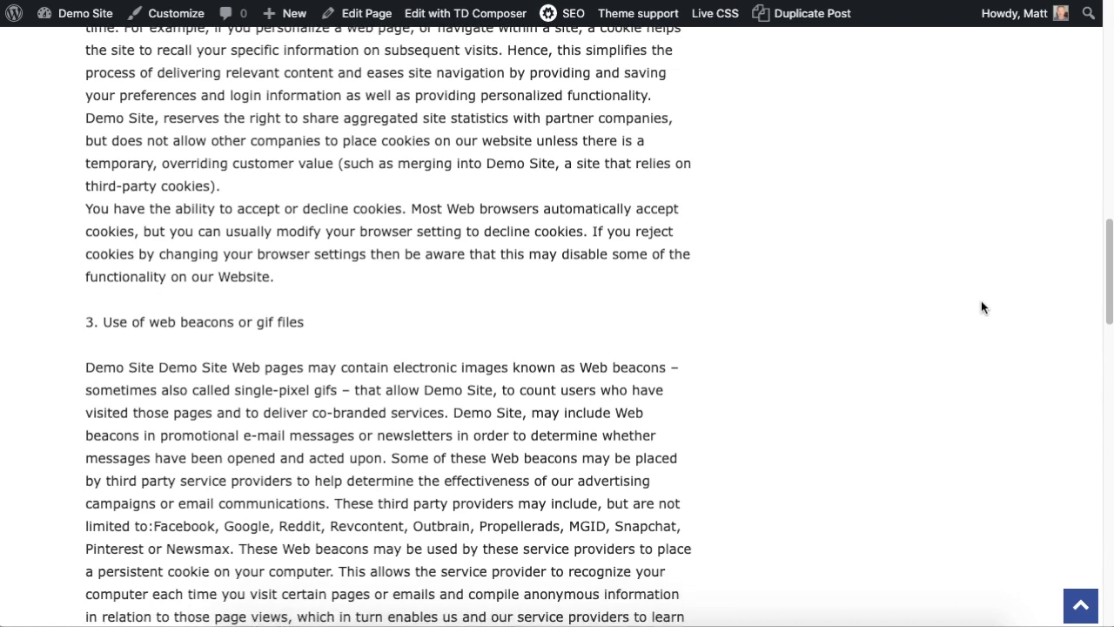
{"action": "key", "text": "Home"}
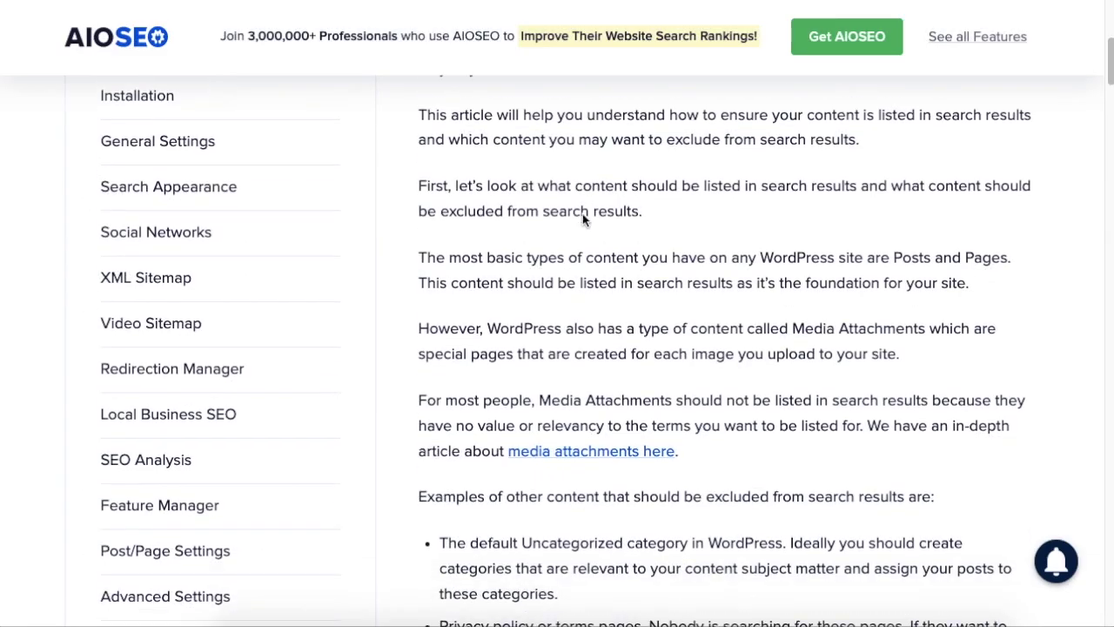
Scroll the docs article down to the 'Showing Content in Search Results' heading.
{"action": "scroll", "coordinate": [582, 217], "scroll_direction": "down", "scroll_amount": 5}
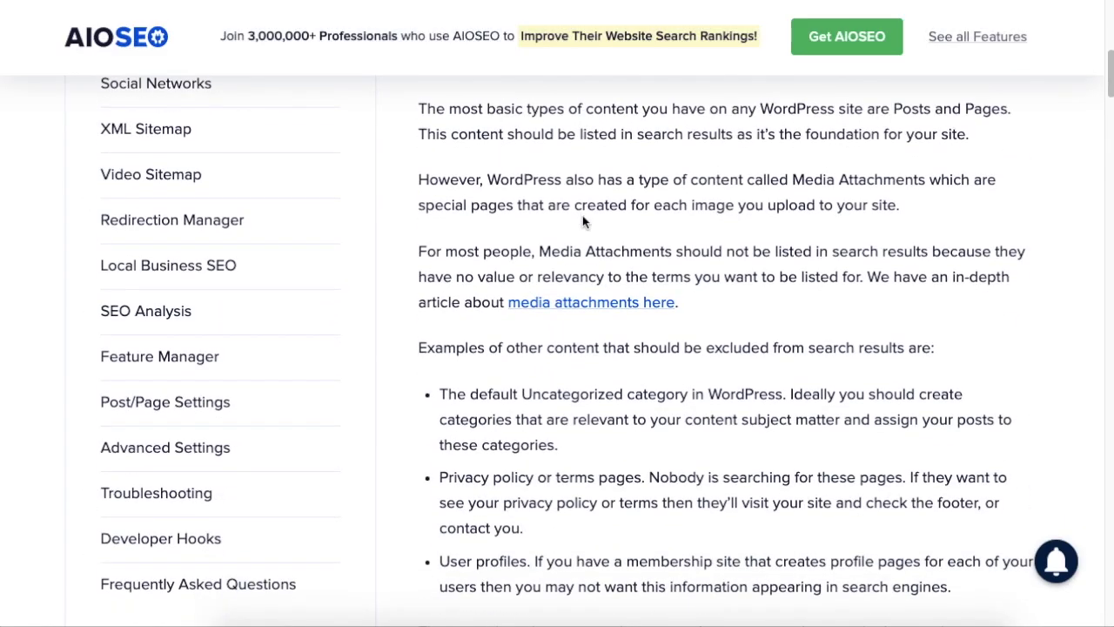
{"action": "scroll", "coordinate": [595, 256], "scroll_direction": "down", "scroll_amount": 5}
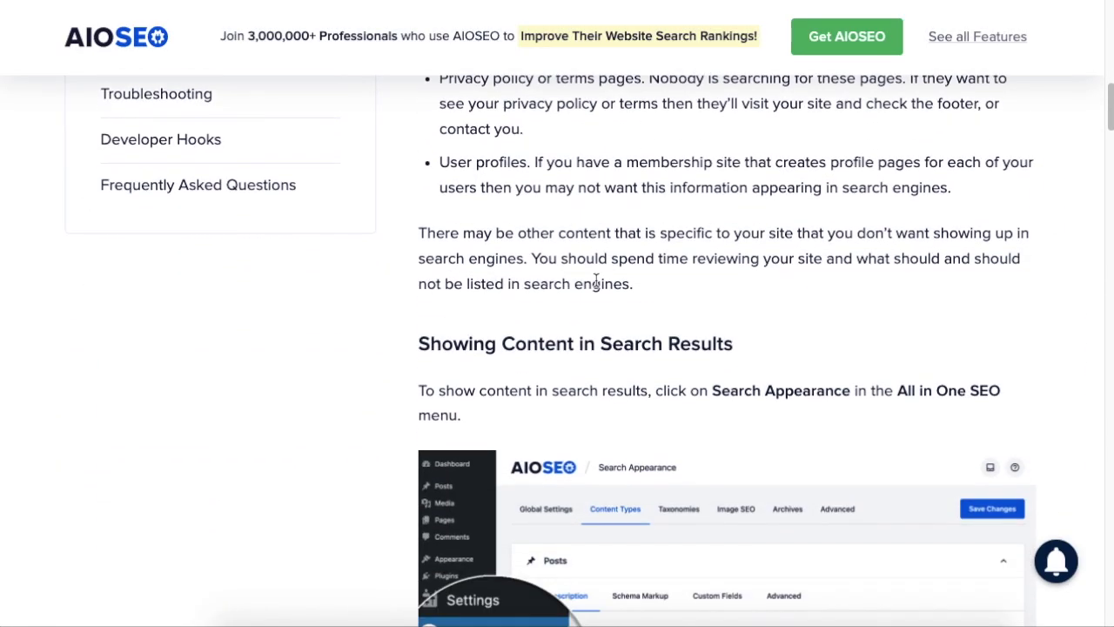
{"action": "scroll", "coordinate": [385, 298], "scroll_direction": "down", "scroll_amount": 2}
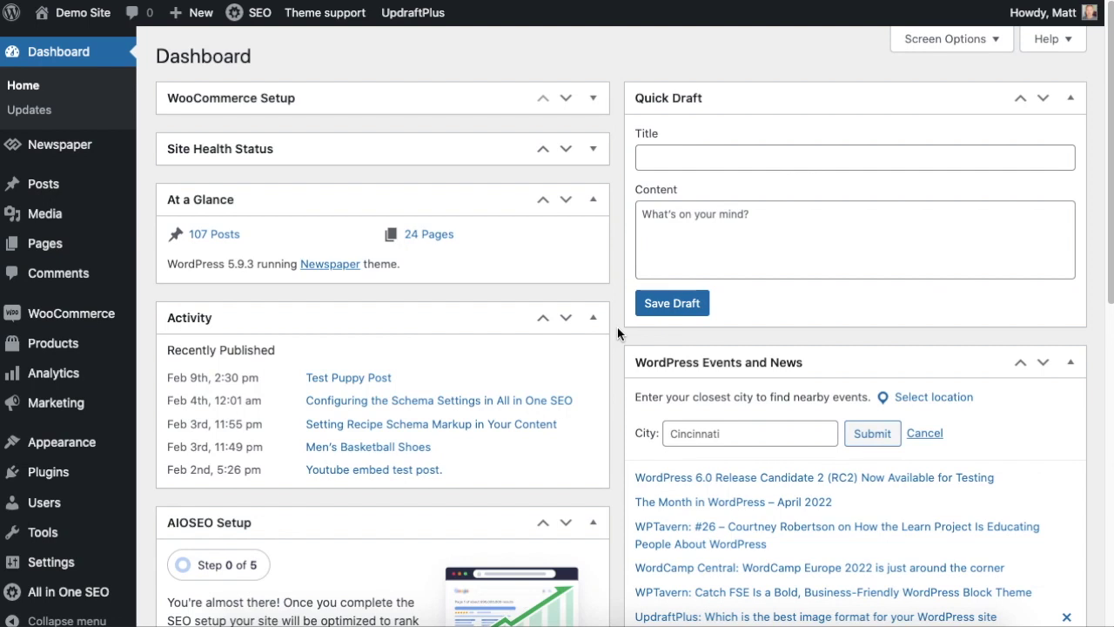
Open All in One SEO > Search Appearance from the Dashboard sidebar.
{"action": "scroll", "coordinate": [617, 326], "scroll_direction": "down", "scroll_amount": 3}
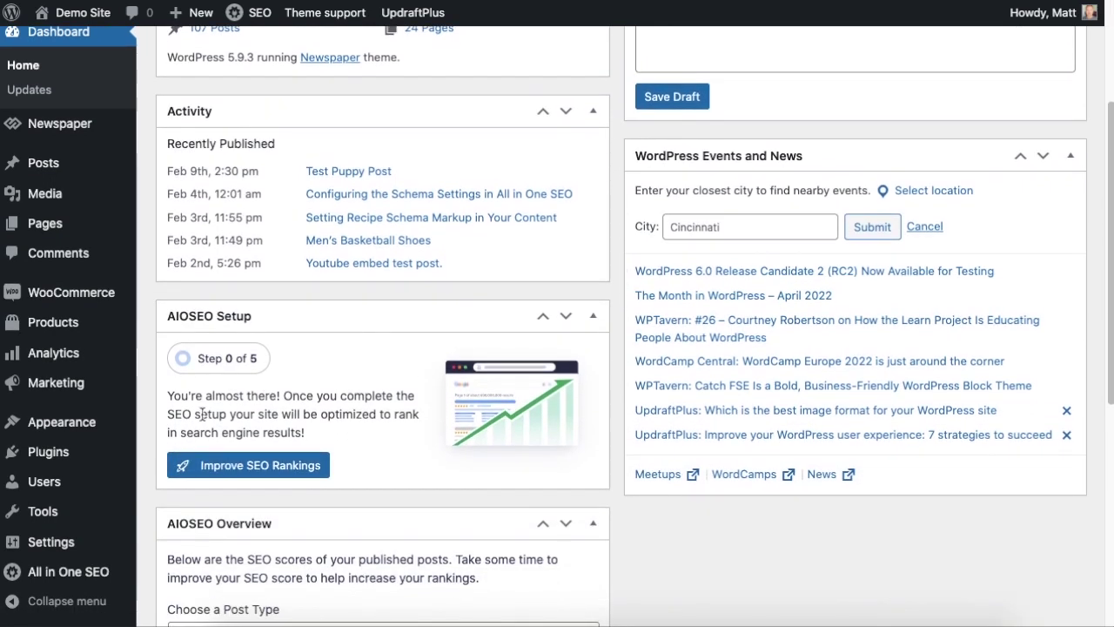
{"action": "mouse_move", "coordinate": [85, 454]}
{"action": "scroll", "coordinate": [86, 455], "scroll_direction": "down", "scroll_amount": 4}
{"action": "mouse_move", "coordinate": [72, 574]}
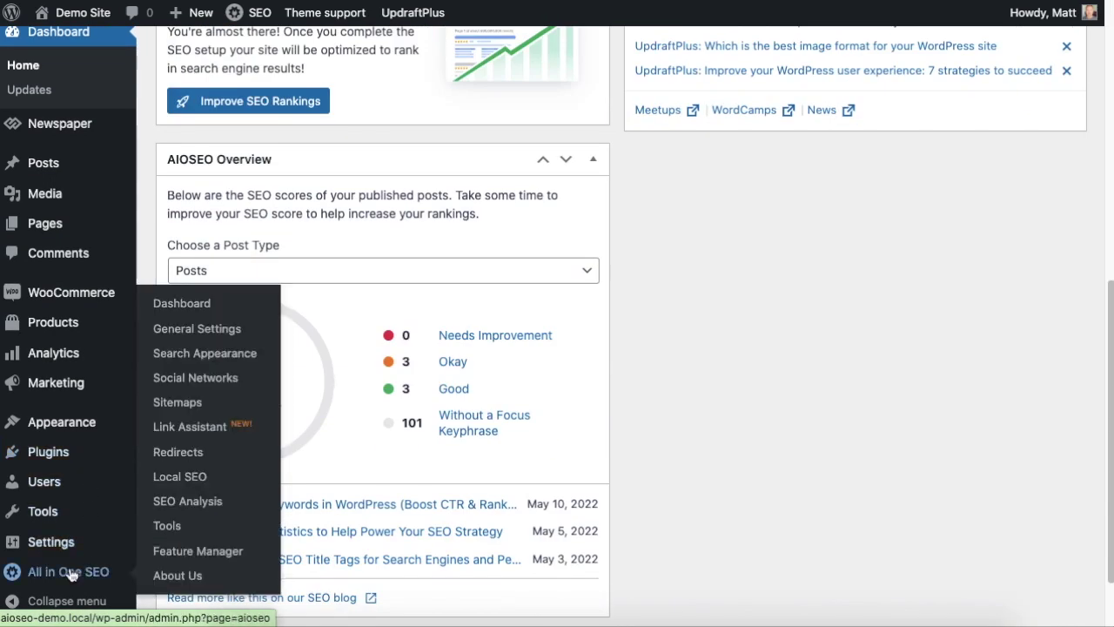
{"action": "left_click", "coordinate": [205, 359]}
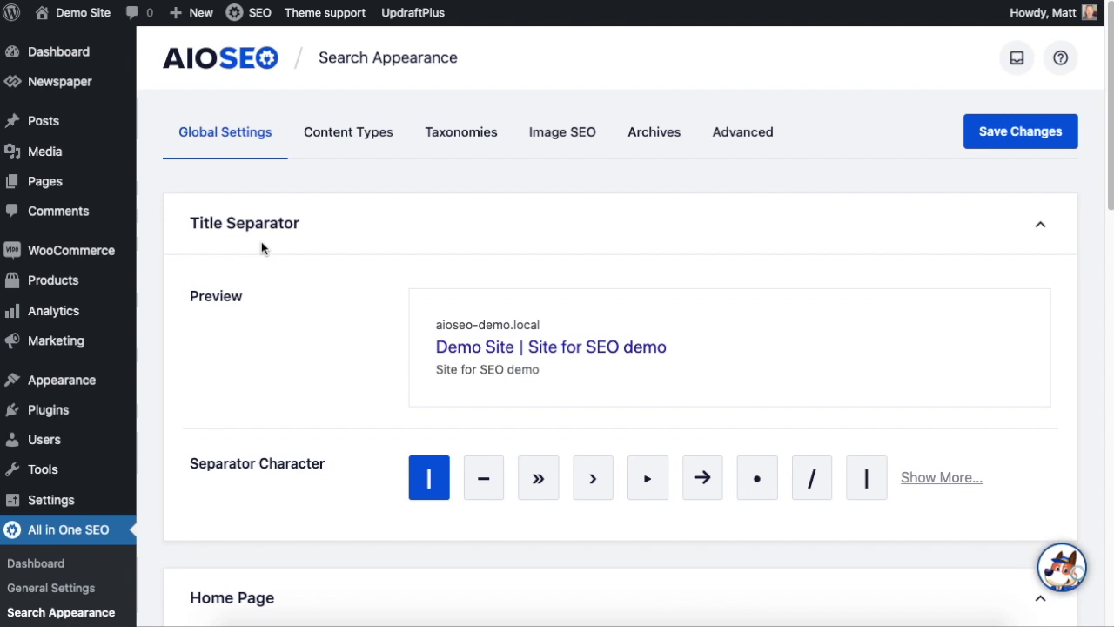
{"action": "left_click", "coordinate": [351, 133]}
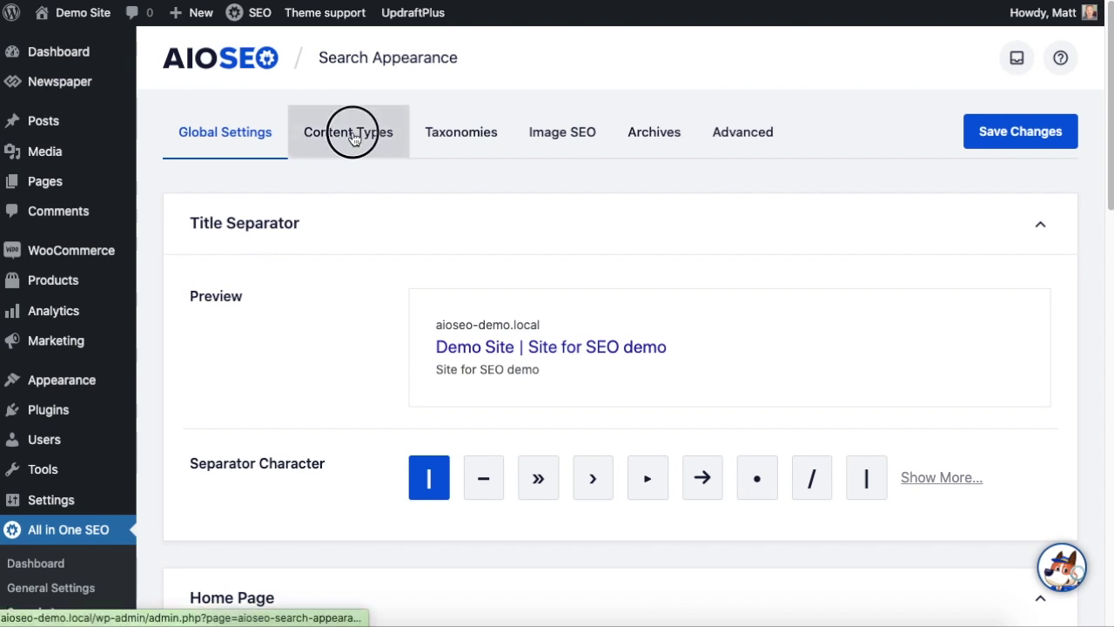
{"action": "scroll", "coordinate": [147, 176], "scroll_direction": "down", "scroll_amount": 1}
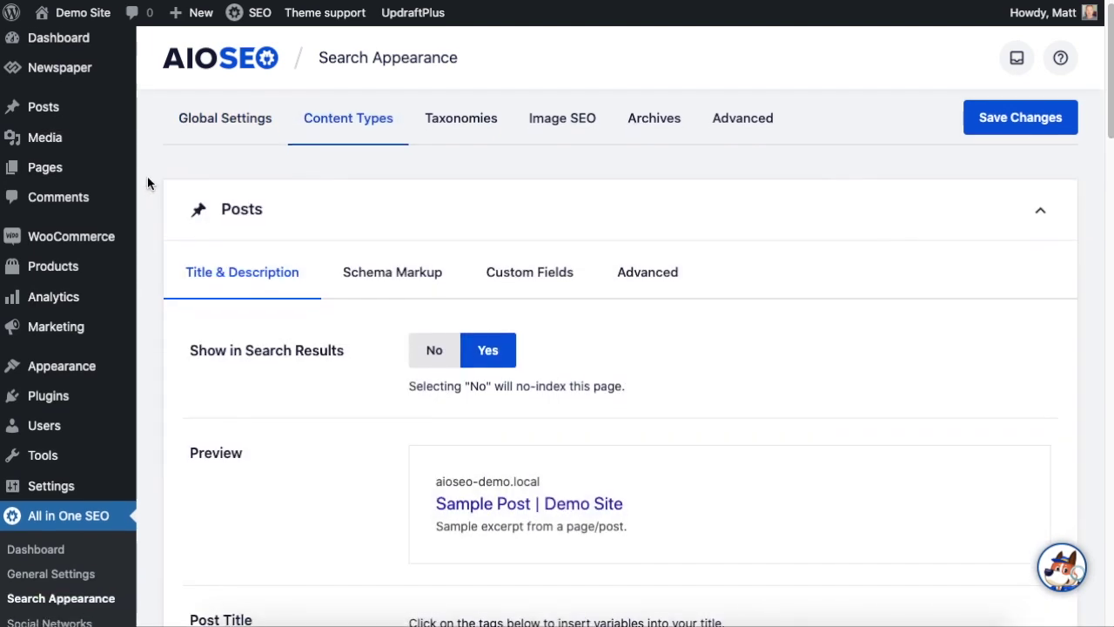
{"action": "scroll", "coordinate": [147, 181], "scroll_direction": "down", "scroll_amount": 2}
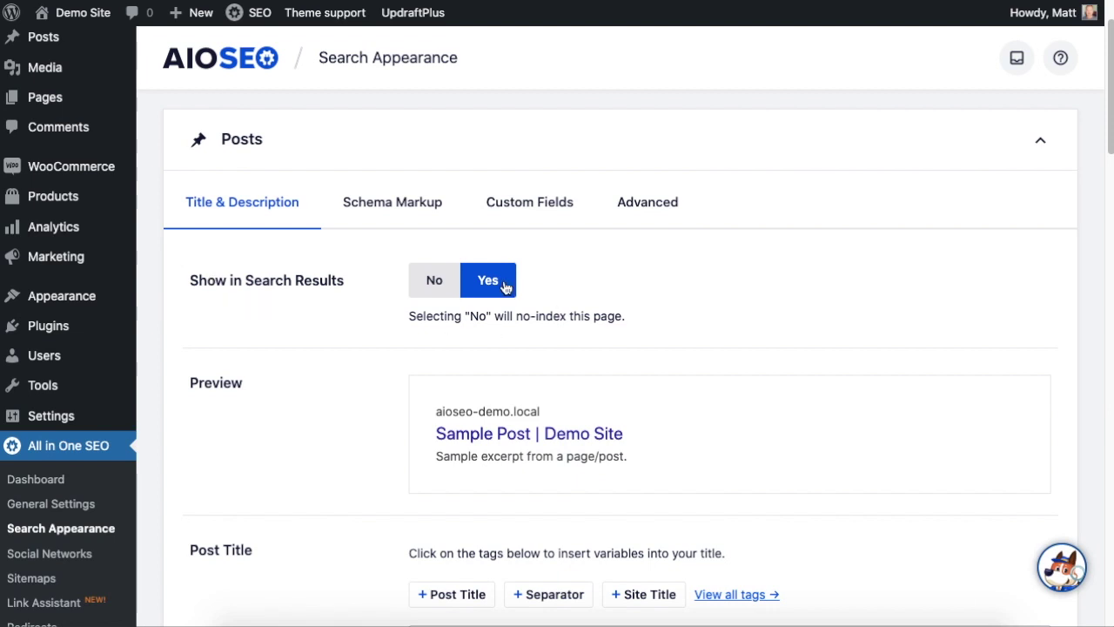
{"action": "left_click", "coordinate": [434, 280]}
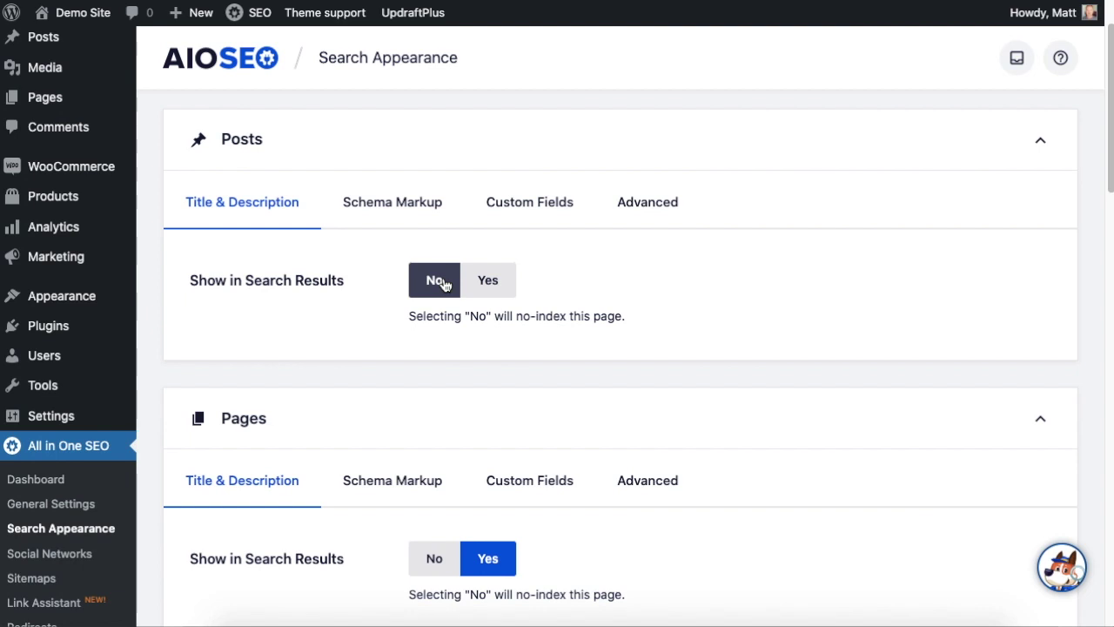
{"action": "left_click", "coordinate": [500, 289]}
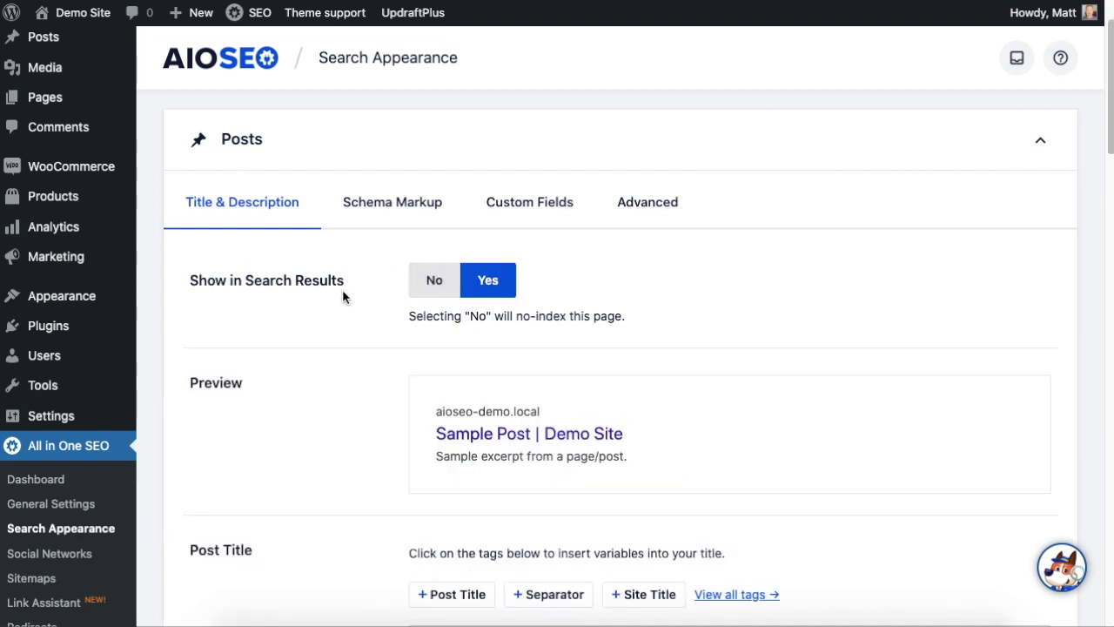
{"action": "scroll", "coordinate": [342, 293], "scroll_direction": "down", "scroll_amount": 3}
Switch Pages' Show in Search Results to No, then back to Yes.
{"action": "scroll", "coordinate": [342, 297], "scroll_direction": "down", "scroll_amount": 8}
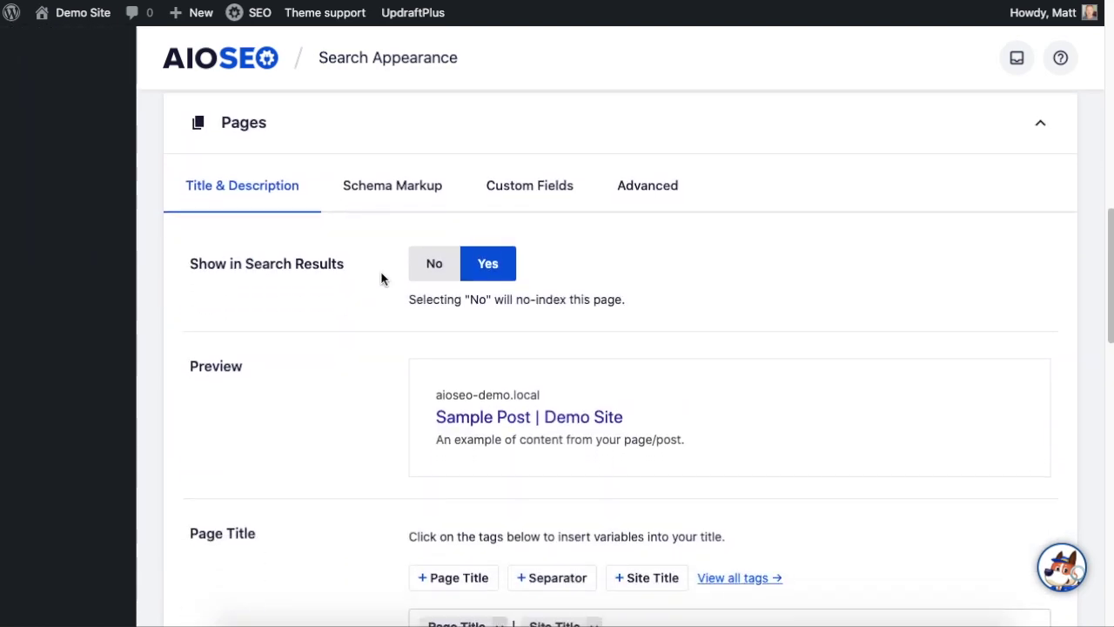
{"action": "left_click", "coordinate": [437, 273]}
{"action": "left_click", "coordinate": [495, 266]}
Scroll past Products and save the Content Types settings.
{"action": "scroll", "coordinate": [358, 314], "scroll_direction": "down", "scroll_amount": 4}
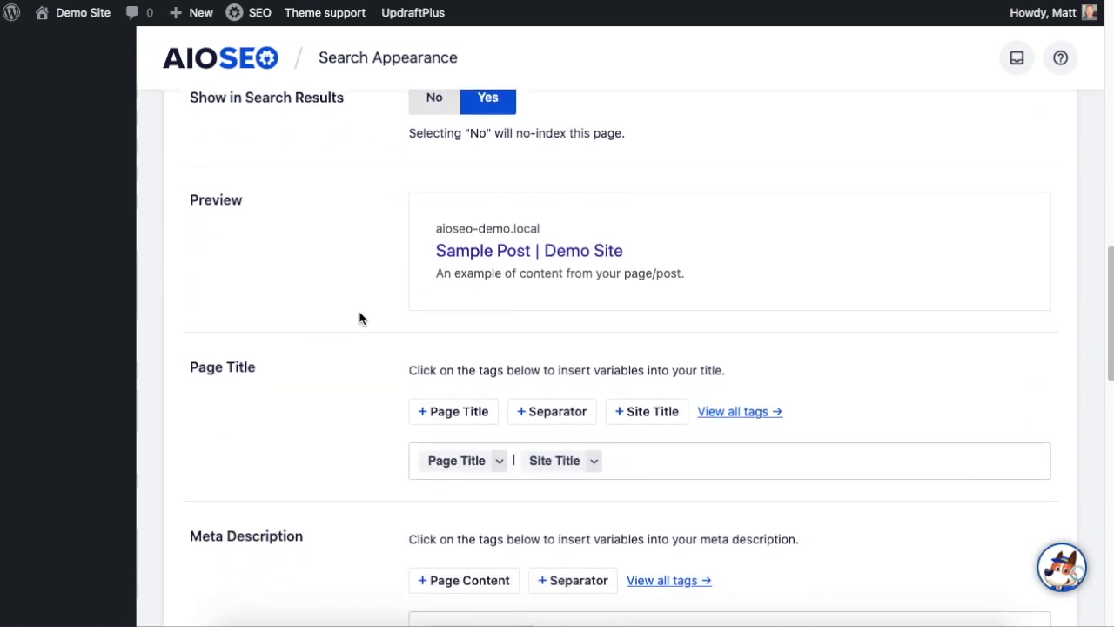
{"action": "scroll", "coordinate": [359, 318], "scroll_direction": "down", "scroll_amount": 5}
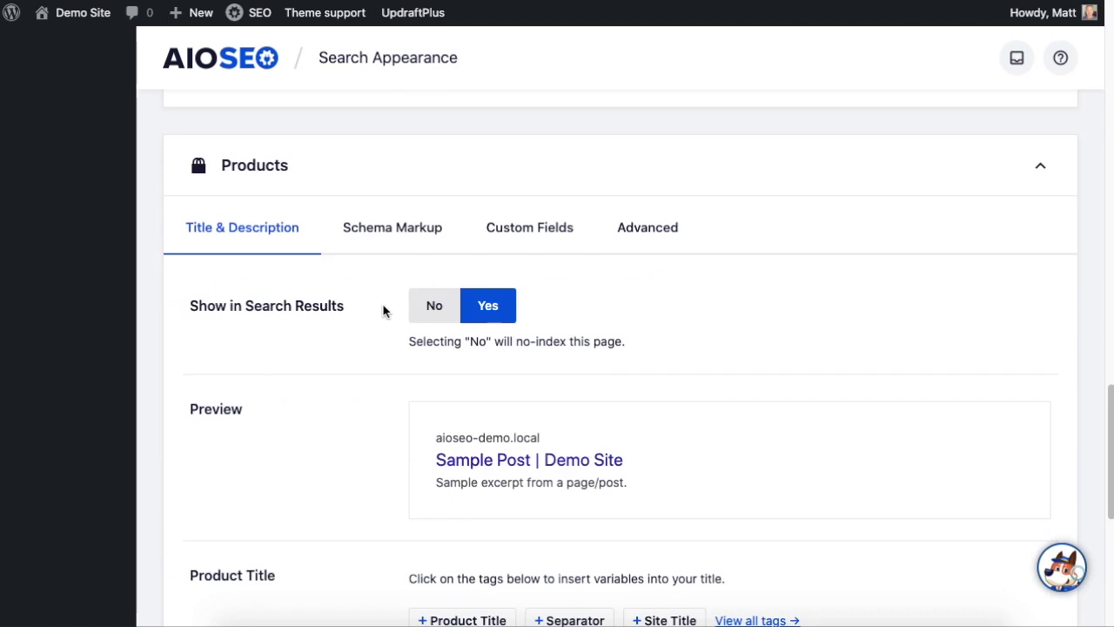
{"action": "scroll", "coordinate": [388, 305], "scroll_direction": "down", "scroll_amount": 4}
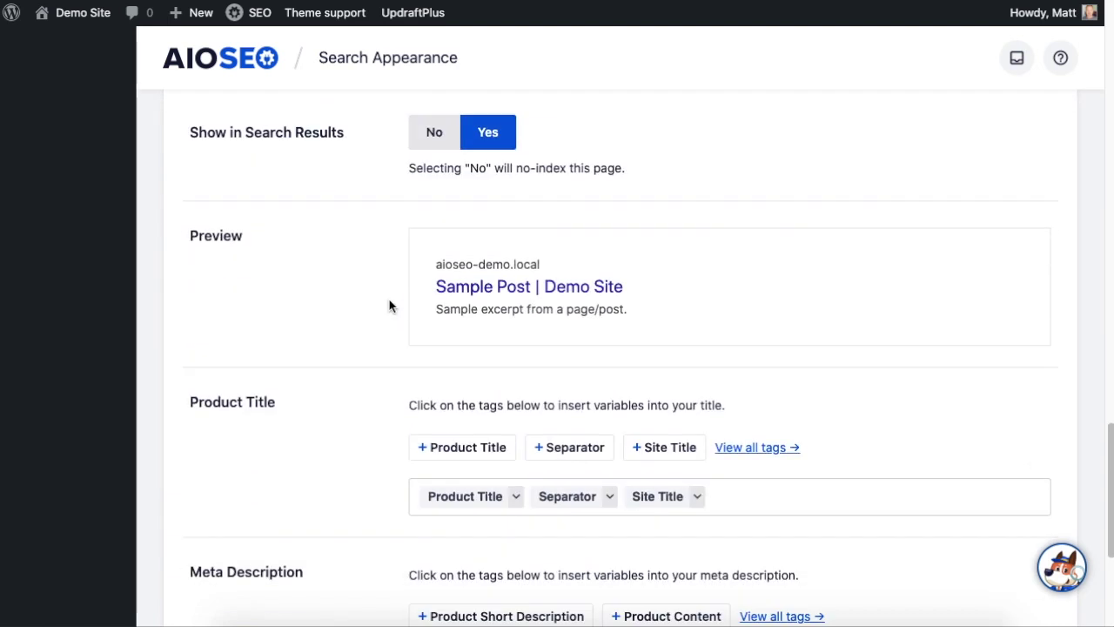
{"action": "scroll", "coordinate": [389, 306], "scroll_direction": "down", "scroll_amount": 2}
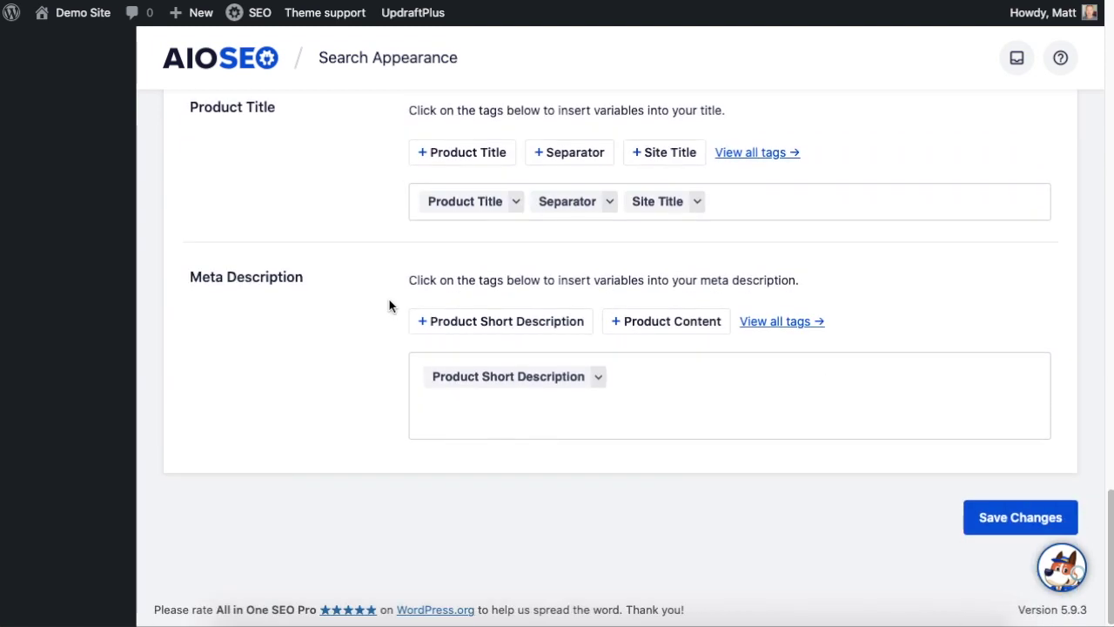
{"action": "left_click", "coordinate": [1001, 527]}
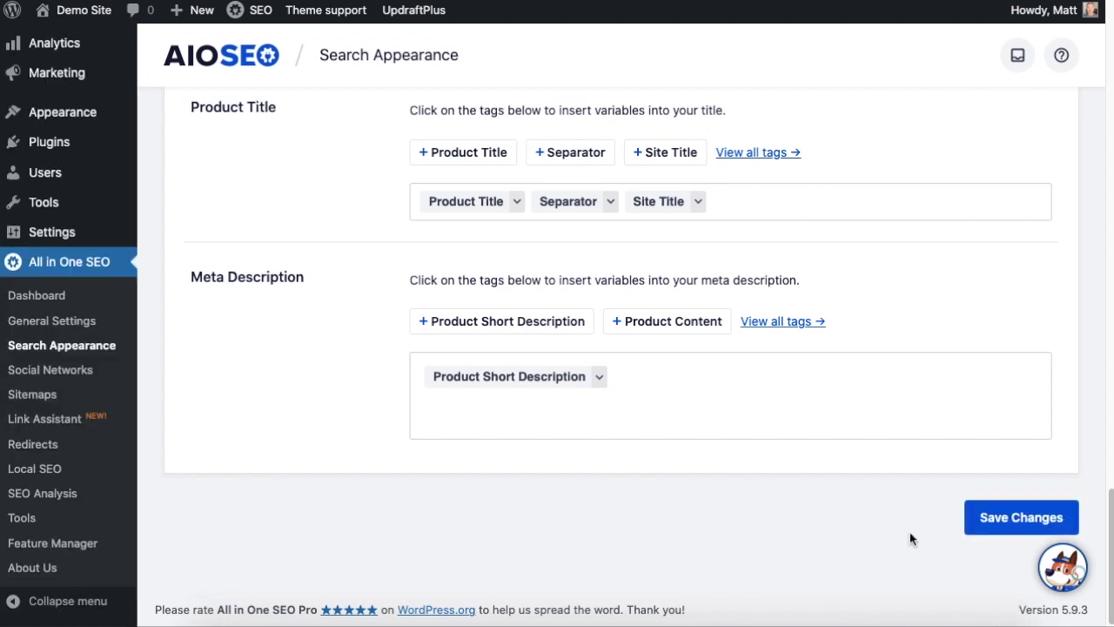
{"action": "scroll", "coordinate": [913, 444], "scroll_direction": "up", "scroll_amount": 15}
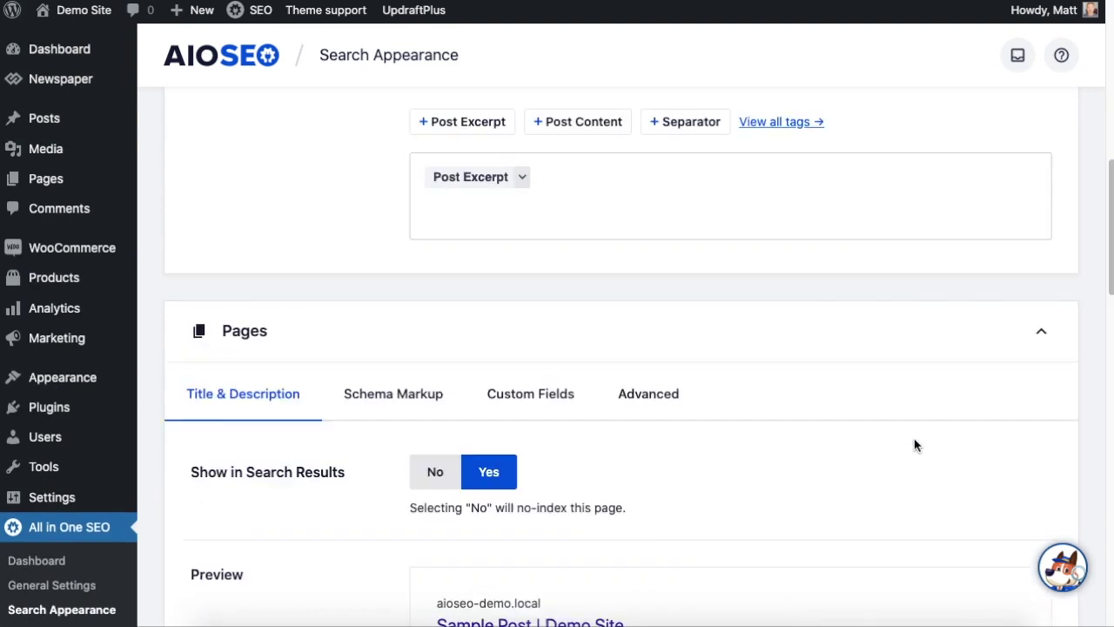
{"action": "scroll", "coordinate": [913, 445], "scroll_direction": "up", "scroll_amount": 8}
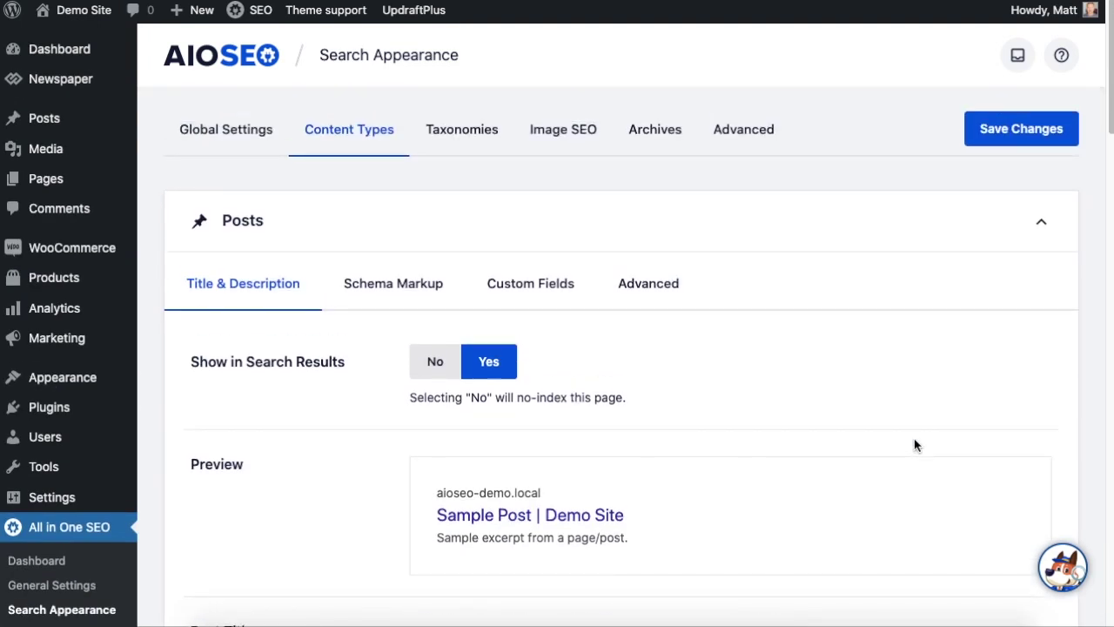
View the Image SEO tab's attachment settings: redirects Disabled, Show in Search Results Yes.
{"action": "left_click", "coordinate": [564, 139]}
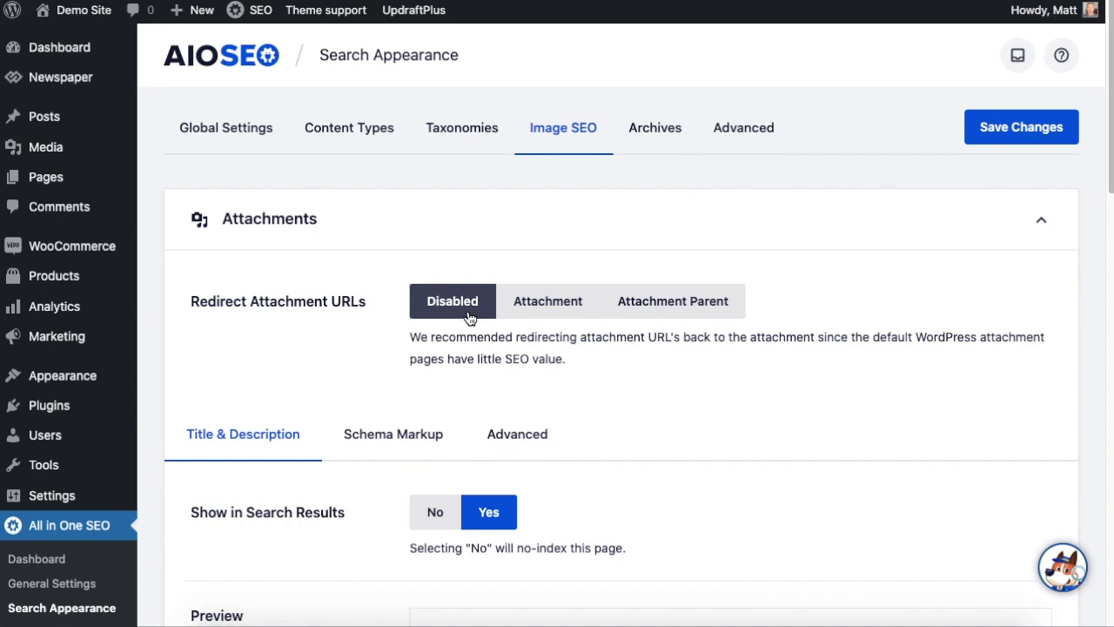
{"action": "scroll", "coordinate": [467, 316], "scroll_direction": "down", "scroll_amount": 2}
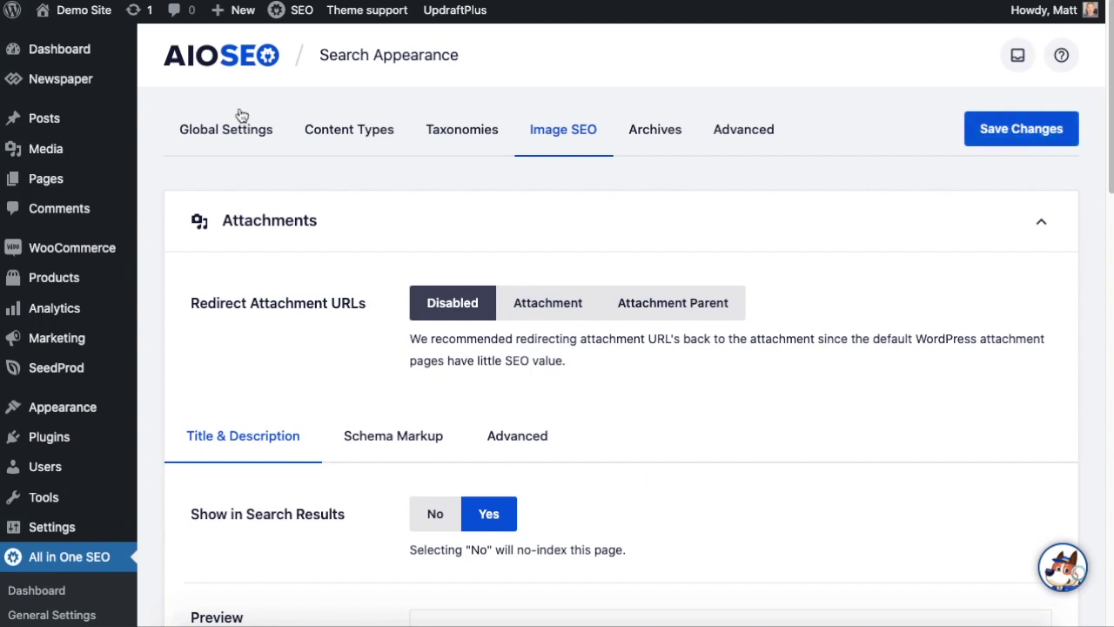
Open 'Configuring the Schema Settings in All in One SEO' from All Posts and show its AIOSEO Advanced tab.
{"action": "left_click", "coordinate": [44, 122]}
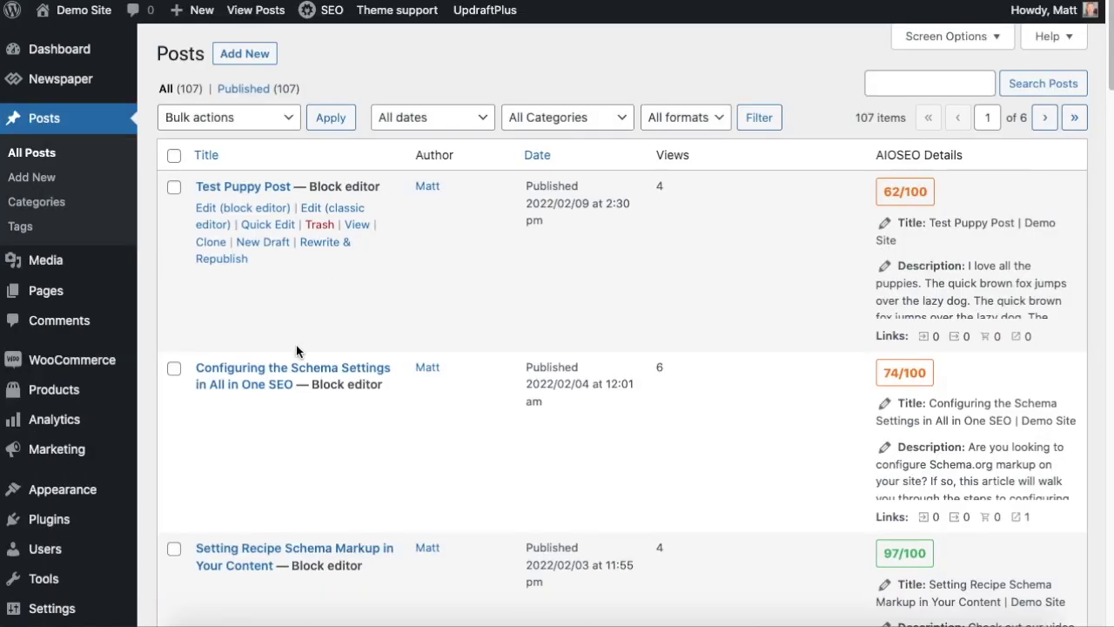
{"action": "left_click", "coordinate": [277, 376]}
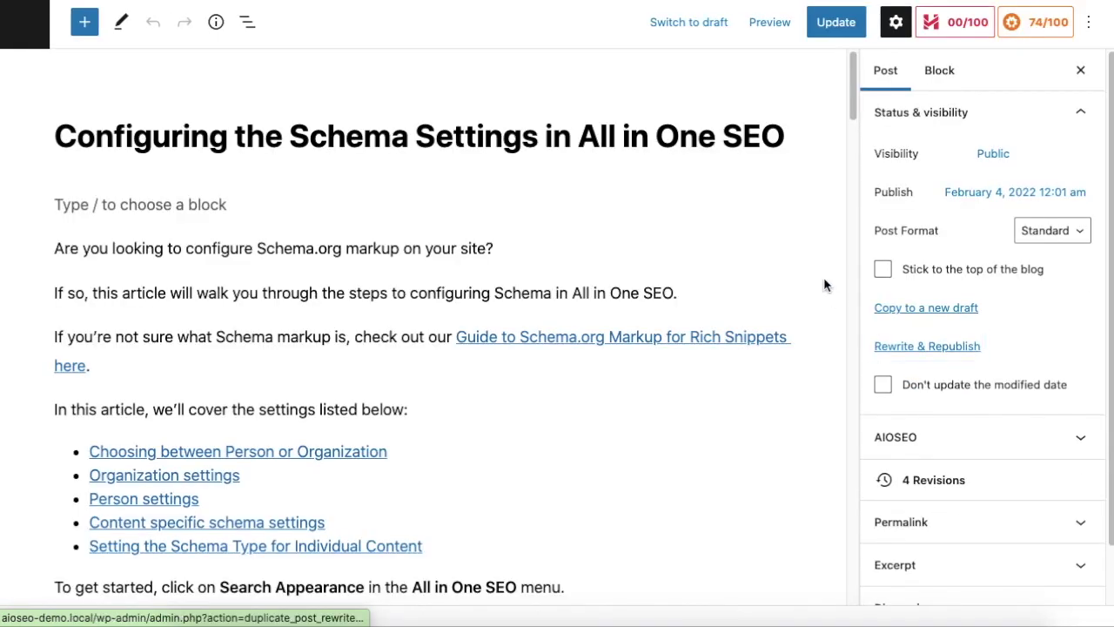
{"action": "left_click_drag", "start_coordinate": [851, 61], "coordinate": [875, 492]}
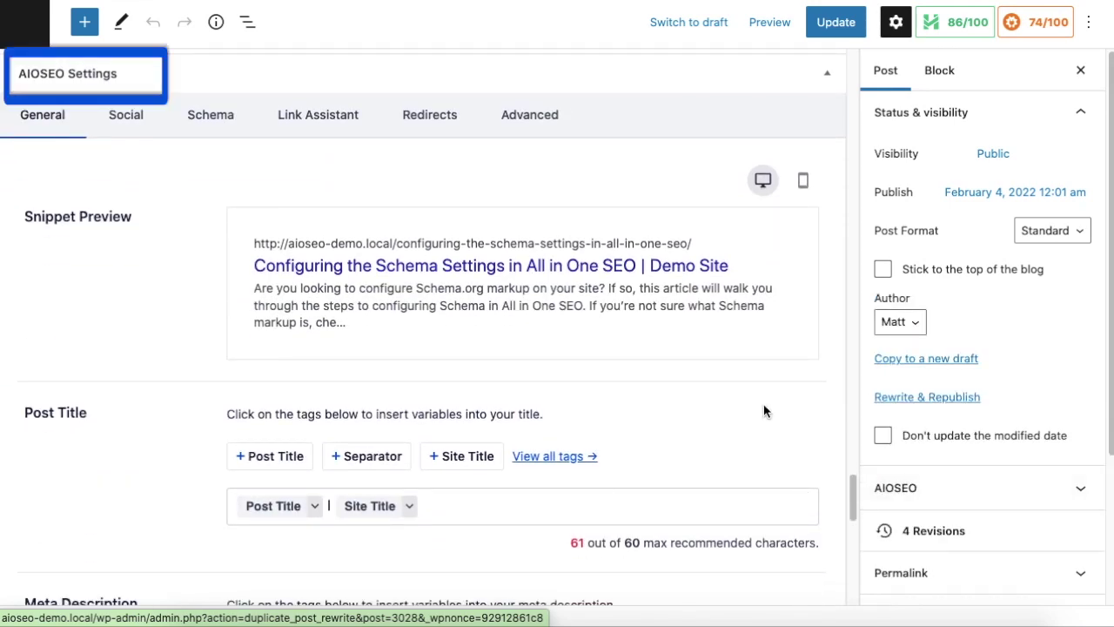
{"action": "left_click", "coordinate": [540, 123]}
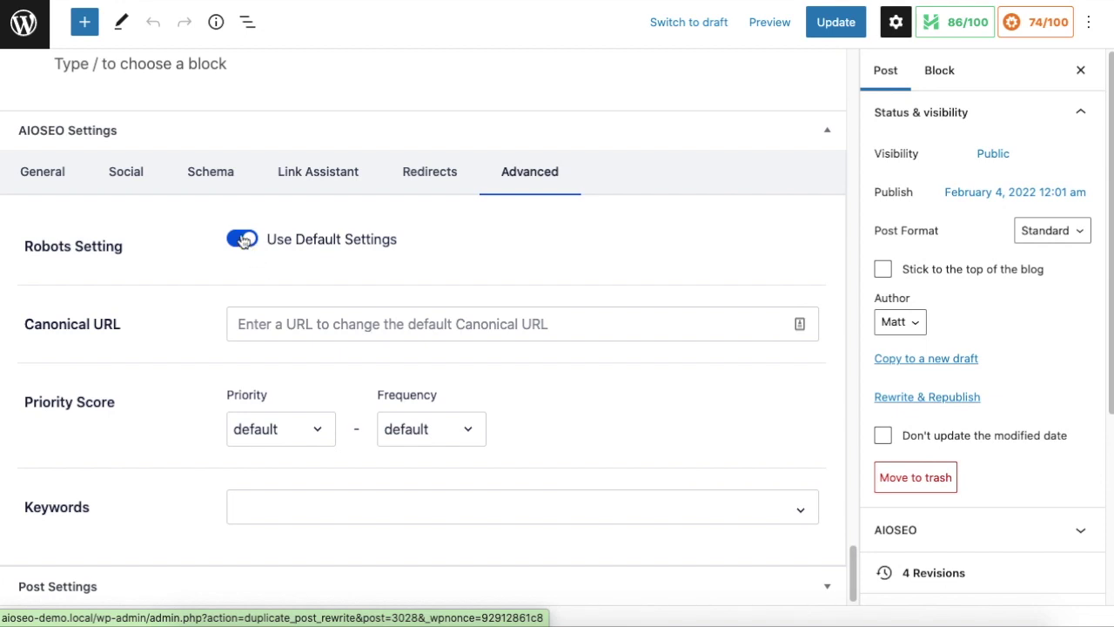
Turn off Use Default Settings for the post's Robots Setting and tick No Index.
{"action": "left_click", "coordinate": [243, 241]}
{"action": "scroll", "coordinate": [158, 309], "scroll_direction": "down", "scroll_amount": 2}
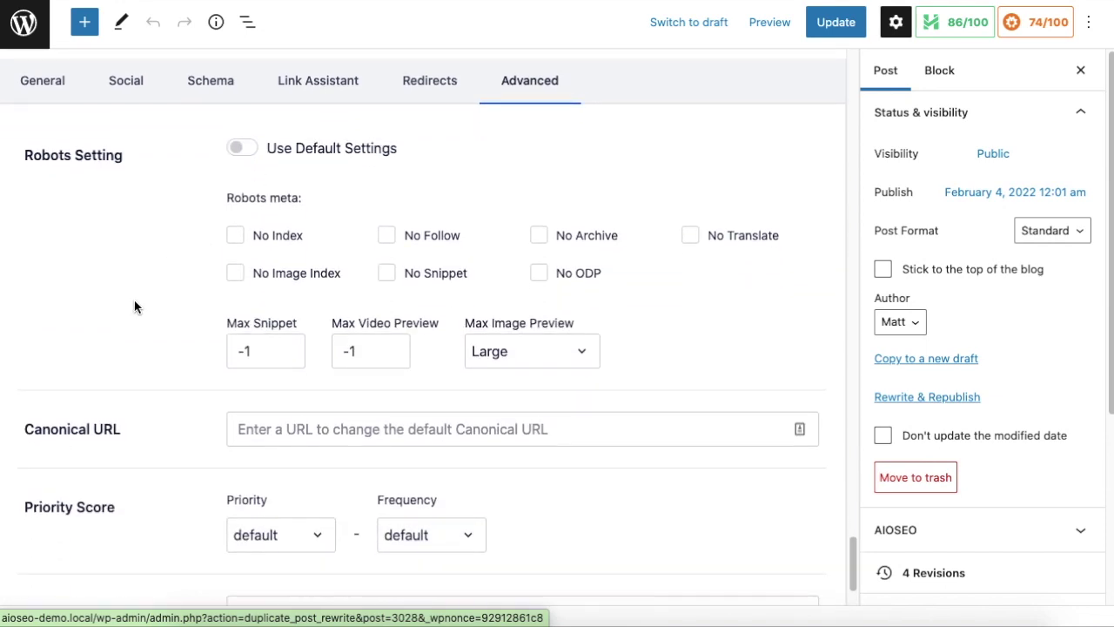
{"action": "left_click", "coordinate": [236, 238]}
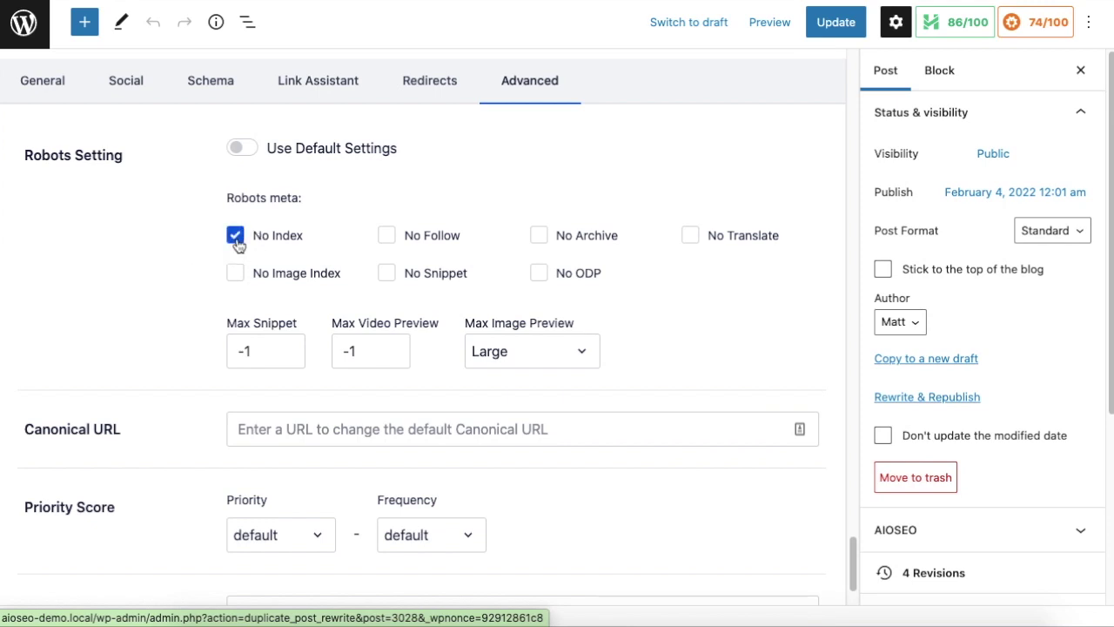